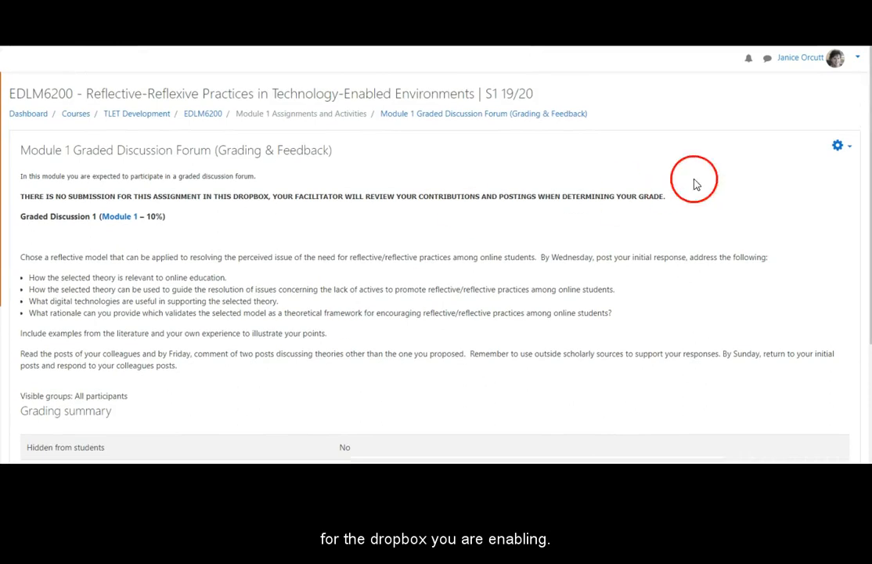
Open the settings of the Module 1 Graded Discussion Forum dropbox for editing and expand the Grade section.
click(838, 145)
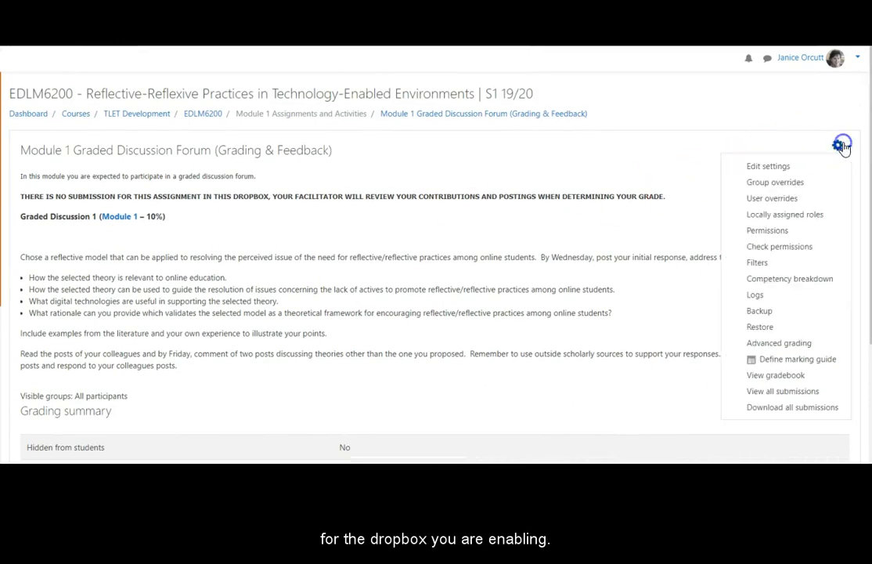
click(775, 171)
scroll(274, 298, down, 8)
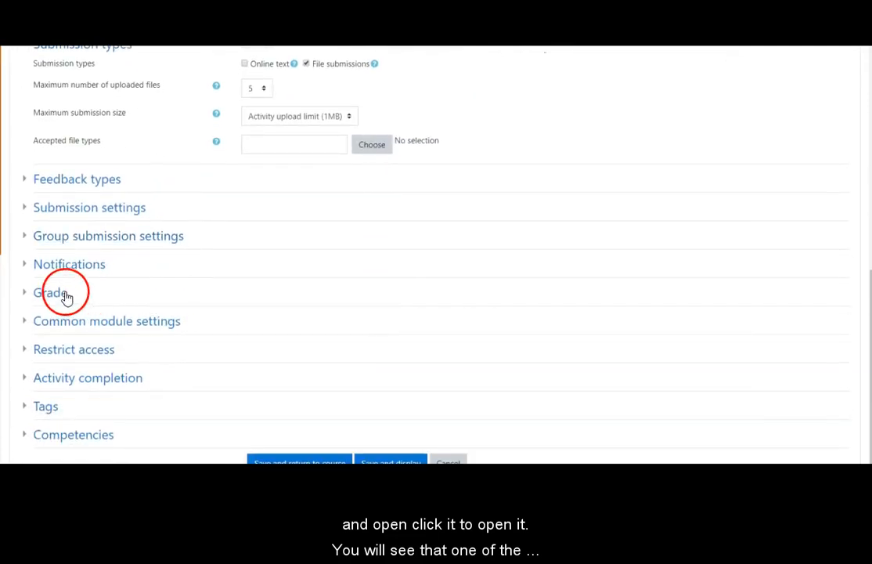
click(53, 298)
scroll(181, 278, down, 2)
scroll(181, 278, down, 2)
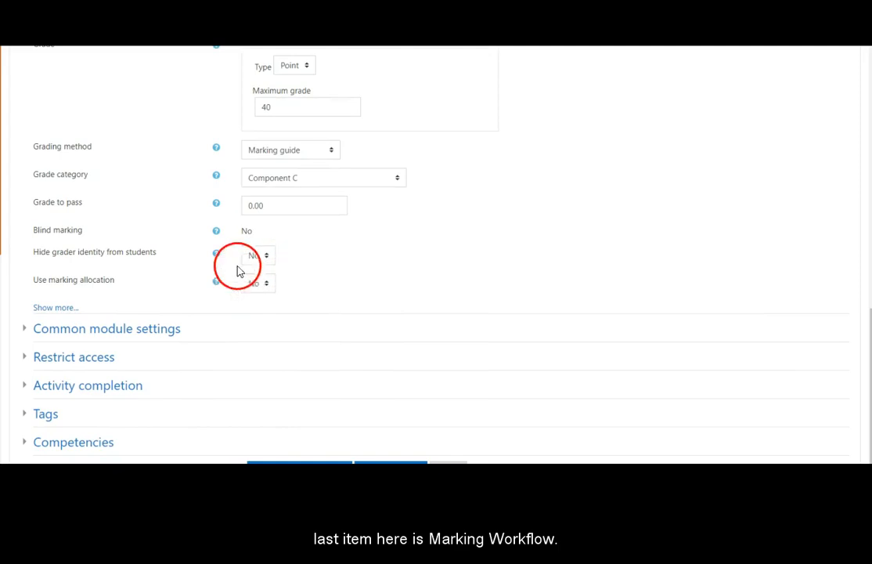
Show the additional grade options, set Use marking workflow to Yes, and save and display the dropbox.
click(63, 307)
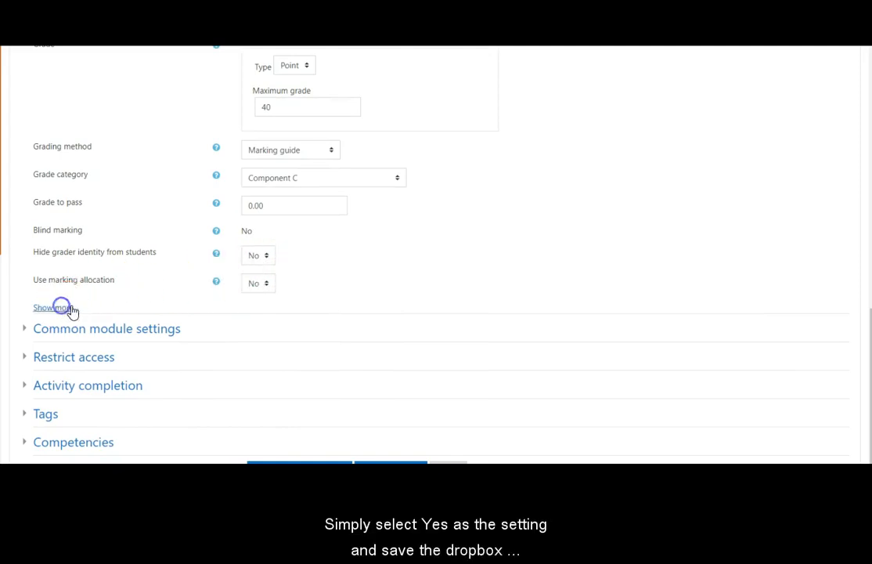
click(270, 285)
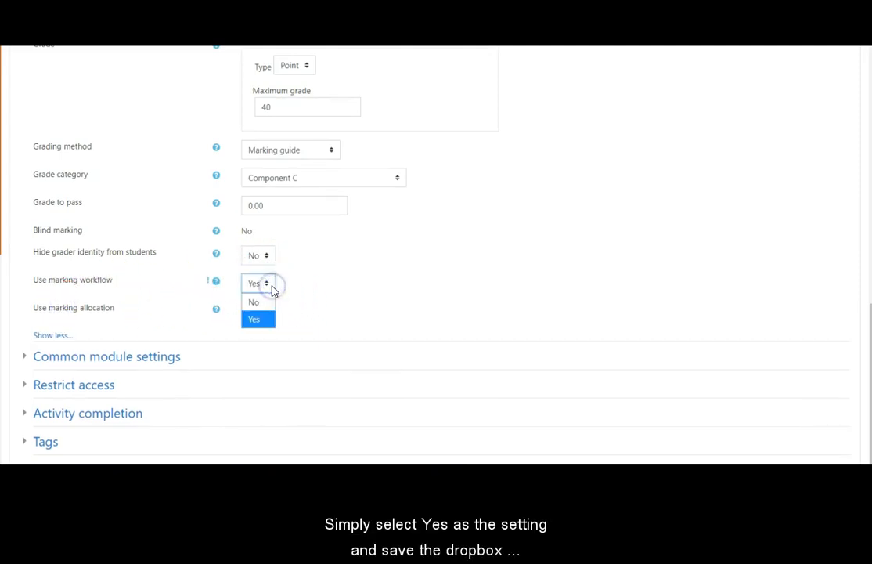
scroll(346, 295, up, 2)
scroll(350, 296, down, 3)
click(384, 394)
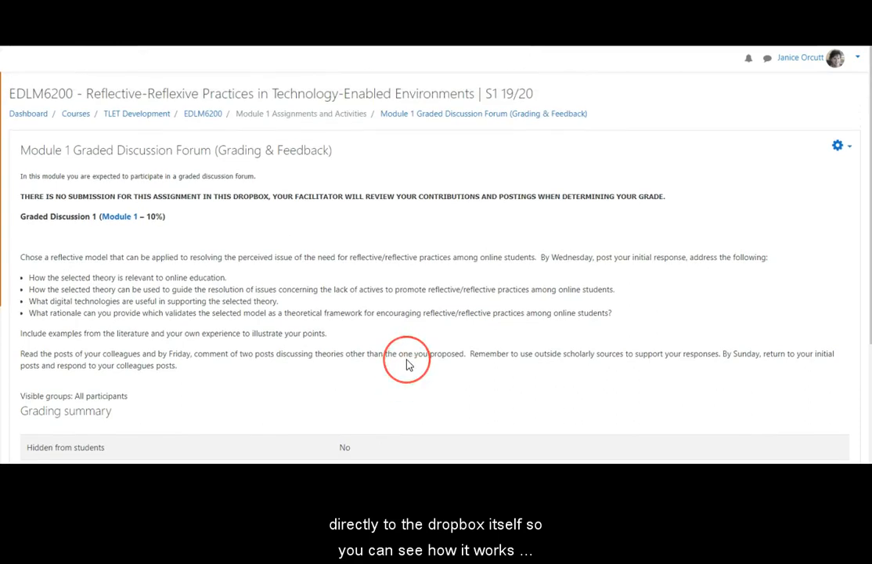
View all submissions for the dropbox and check the assignments-per-page and filter options below the student list.
scroll(407, 364, down, 5)
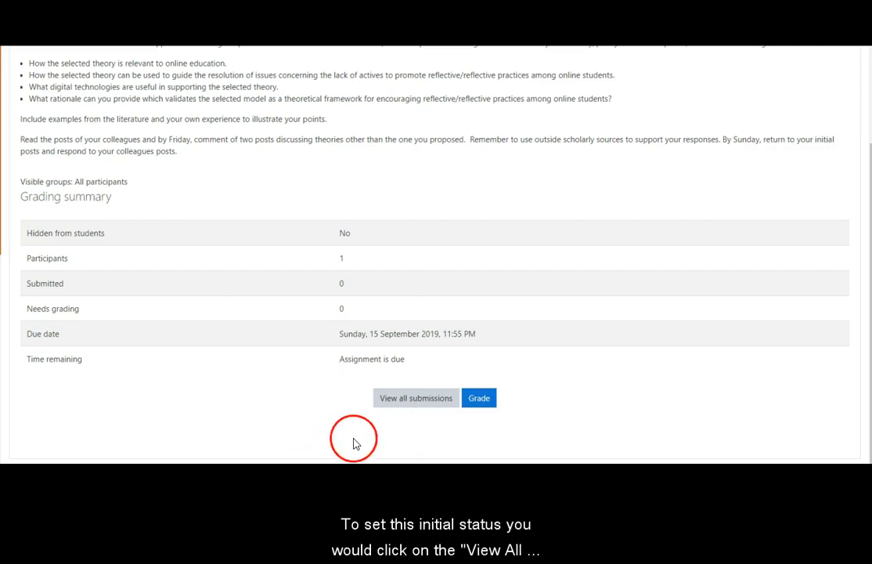
click(419, 404)
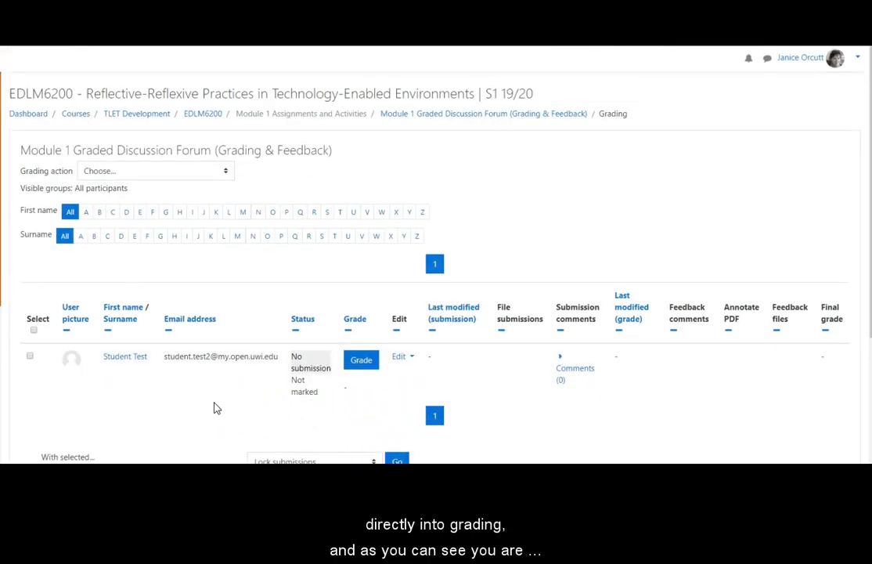
scroll(216, 408, down, 3)
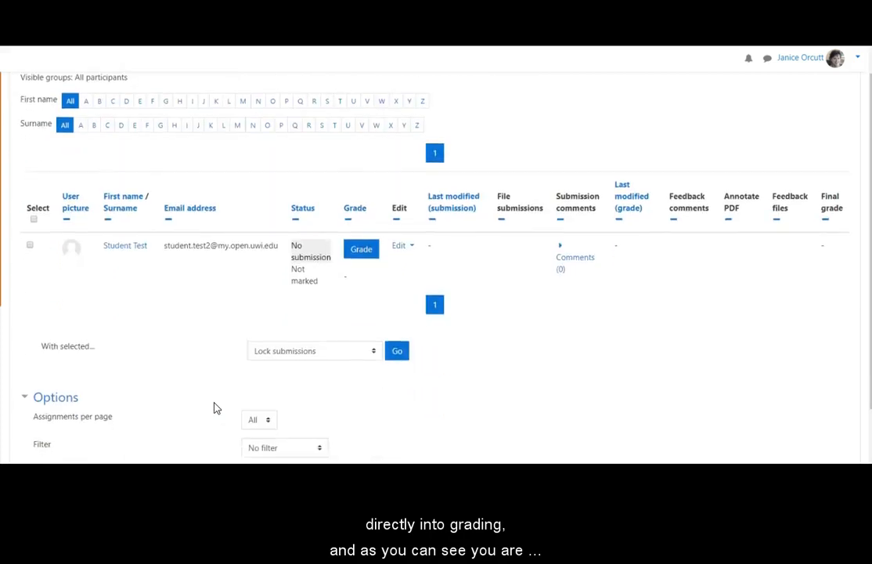
scroll(216, 408, down, 1)
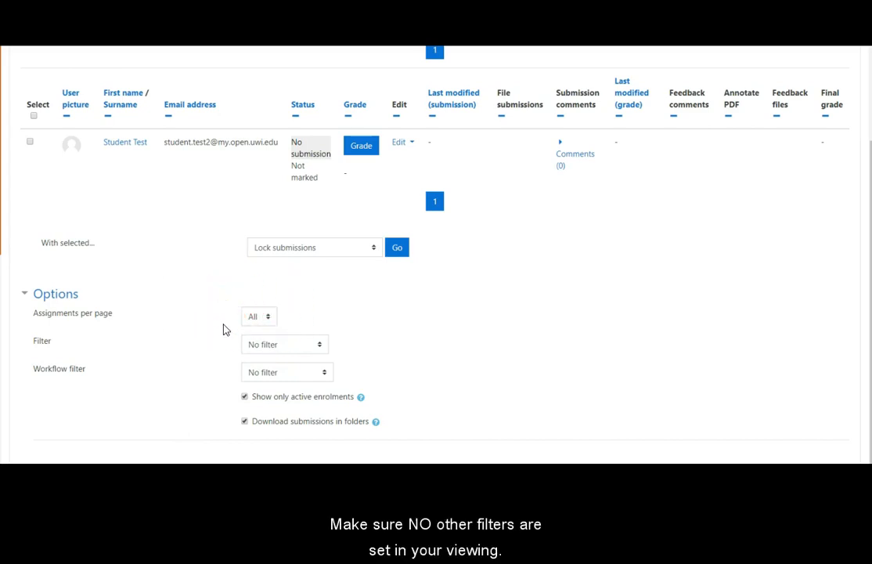
scroll(196, 337, up, 1)
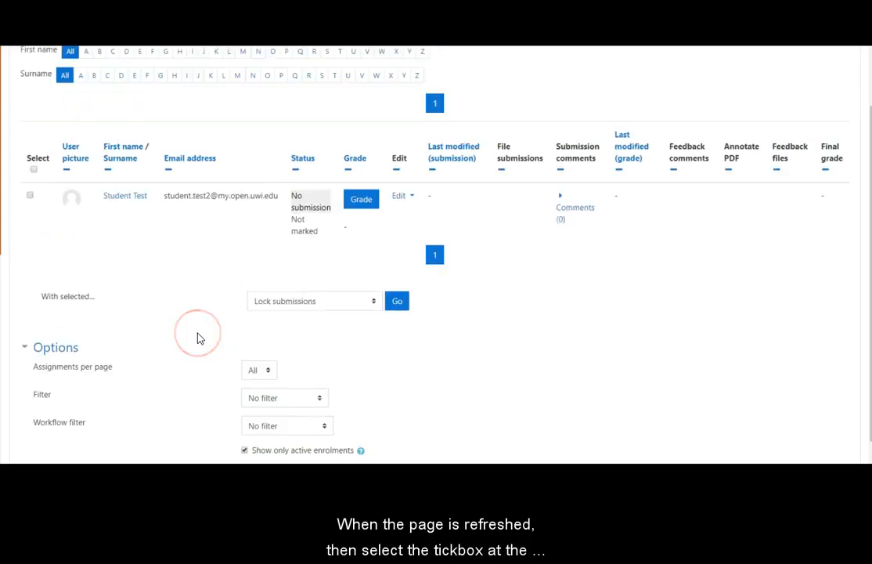
Select all students in the grading table and apply the Set marking workflow state action to them, confirming the request.
click(35, 169)
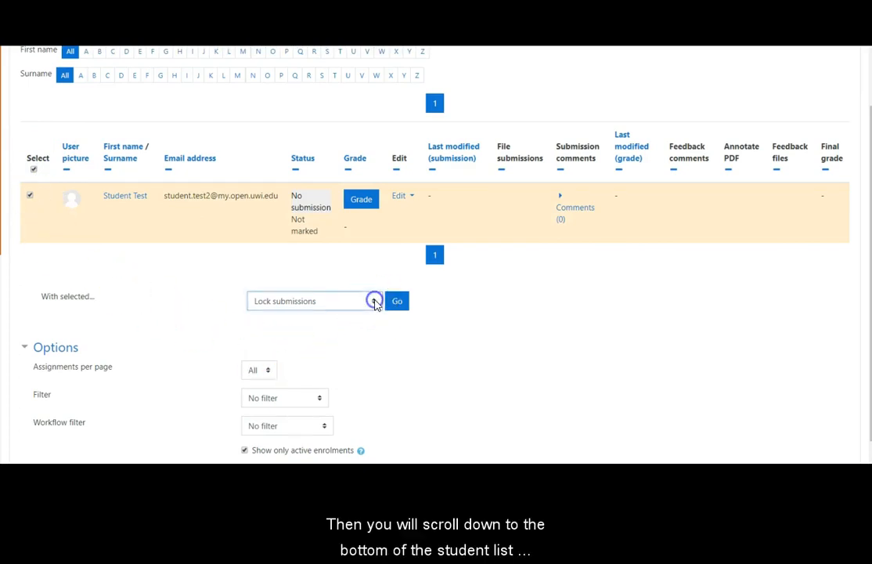
click(375, 302)
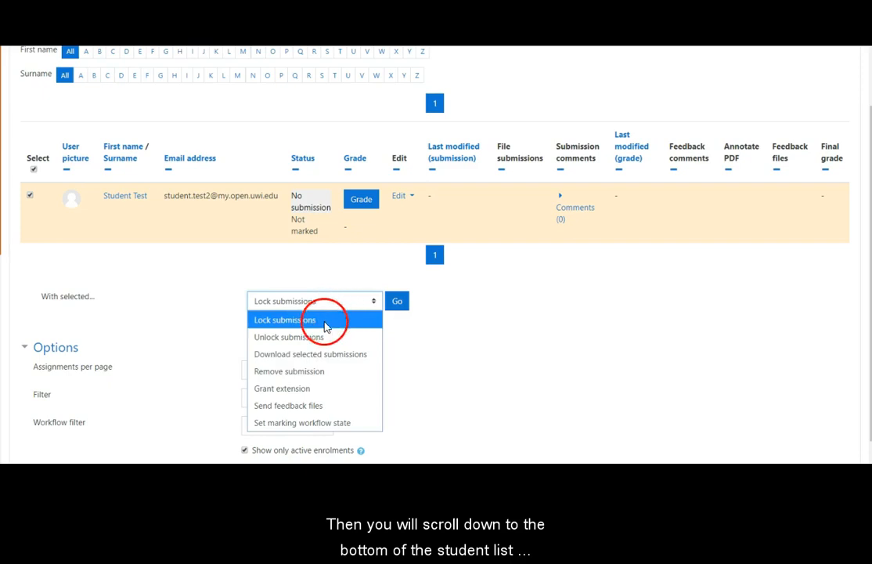
click(309, 423)
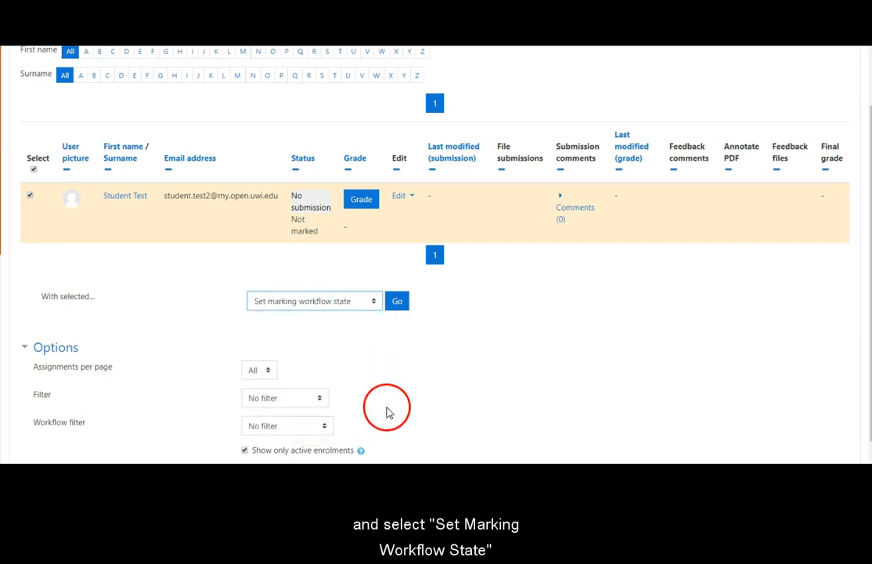
click(399, 303)
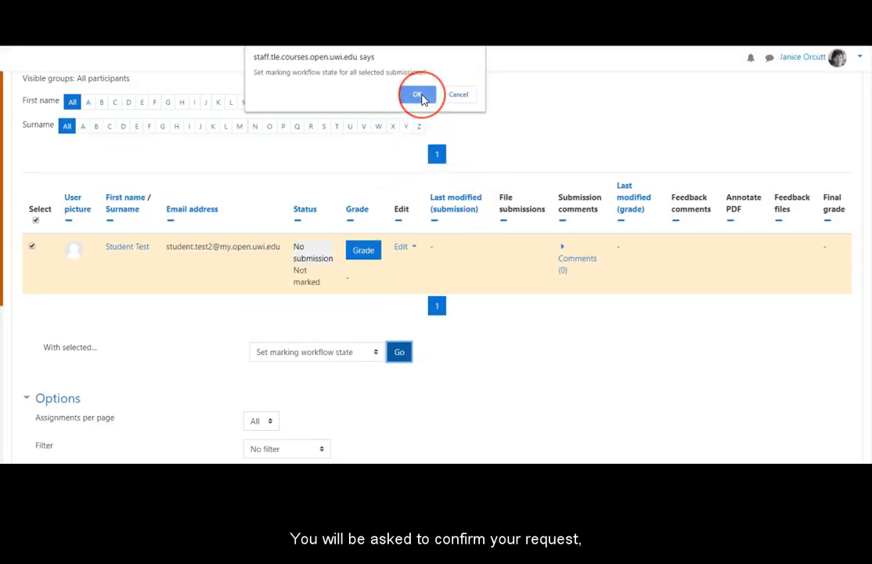
click(419, 94)
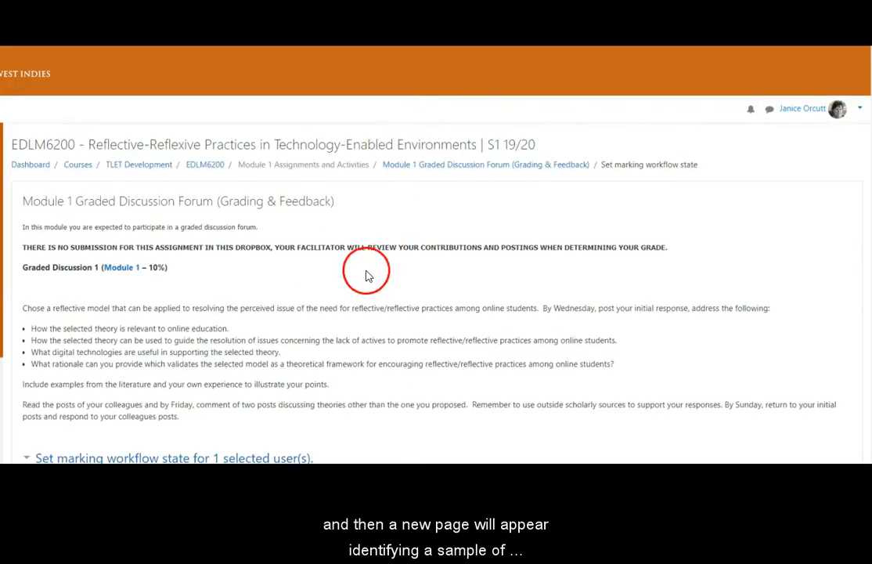
Set the marking workflow state of the selected students to In marking and save the changes.
scroll(310, 377, down, 2)
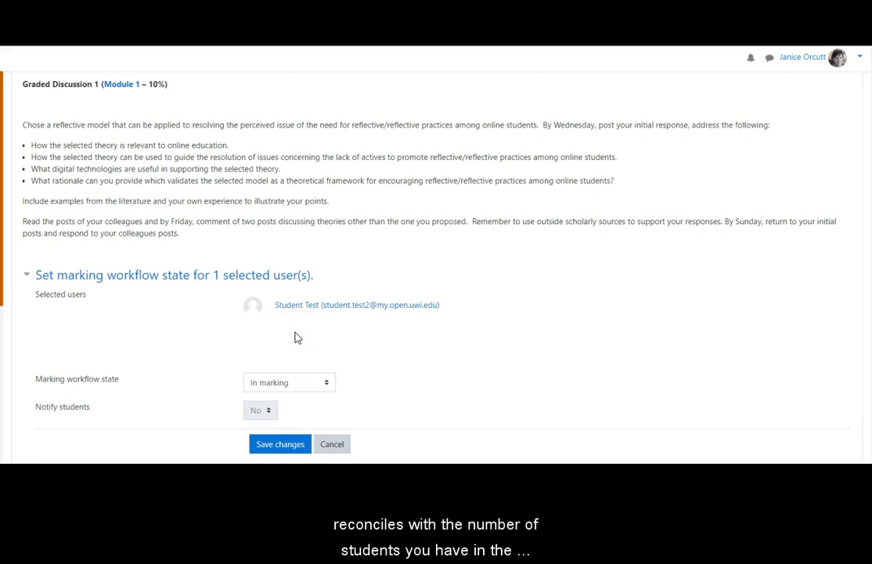
click(328, 384)
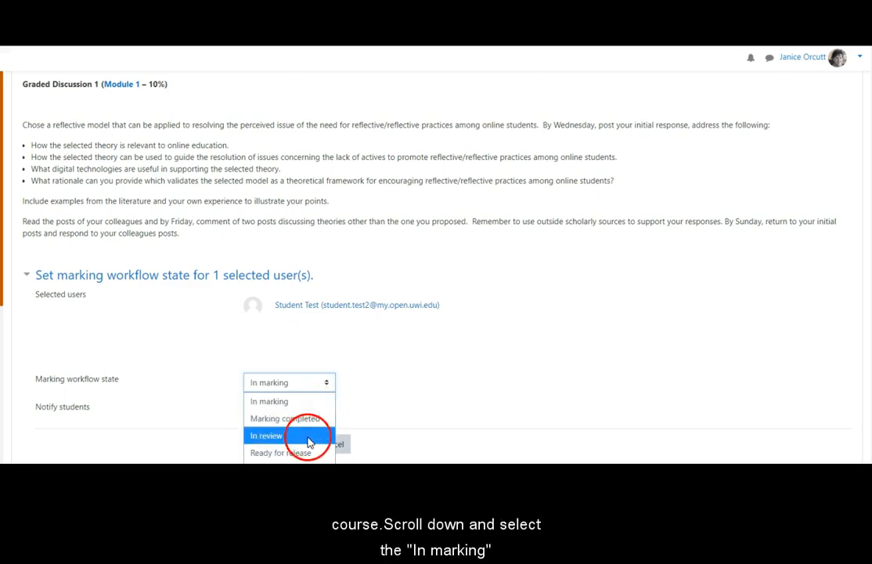
click(306, 407)
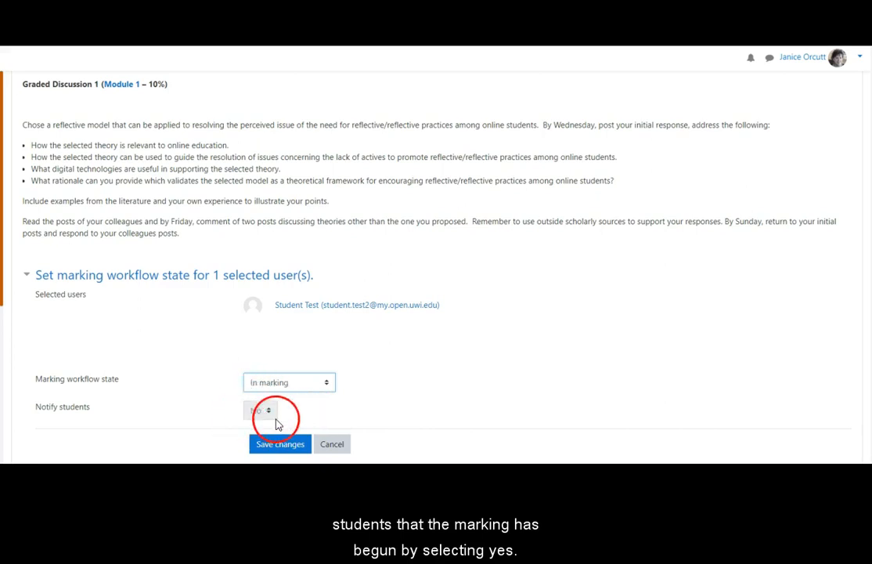
click(282, 444)
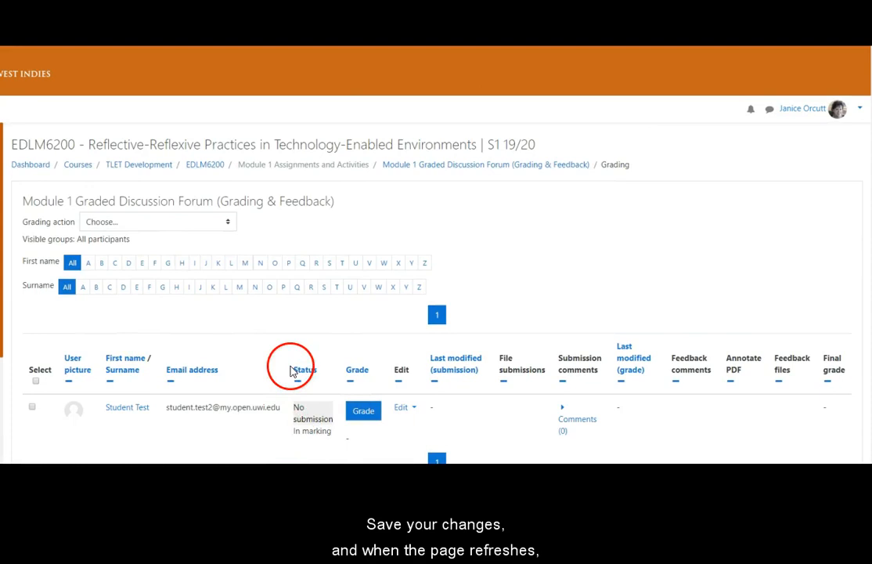
Reselect every student in the refreshed grading table and start another Set marking workflow state action for them.
scroll(291, 373, down, 3)
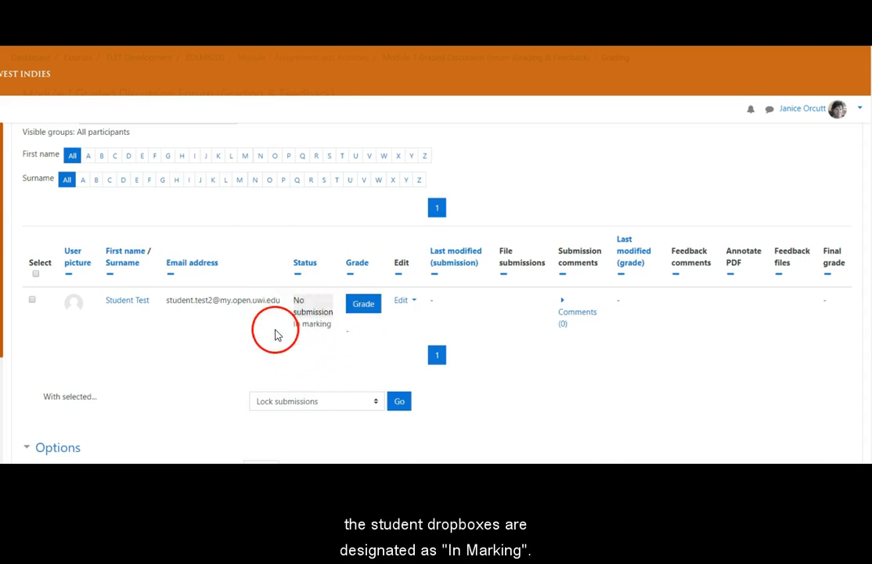
scroll(202, 373, up, 1)
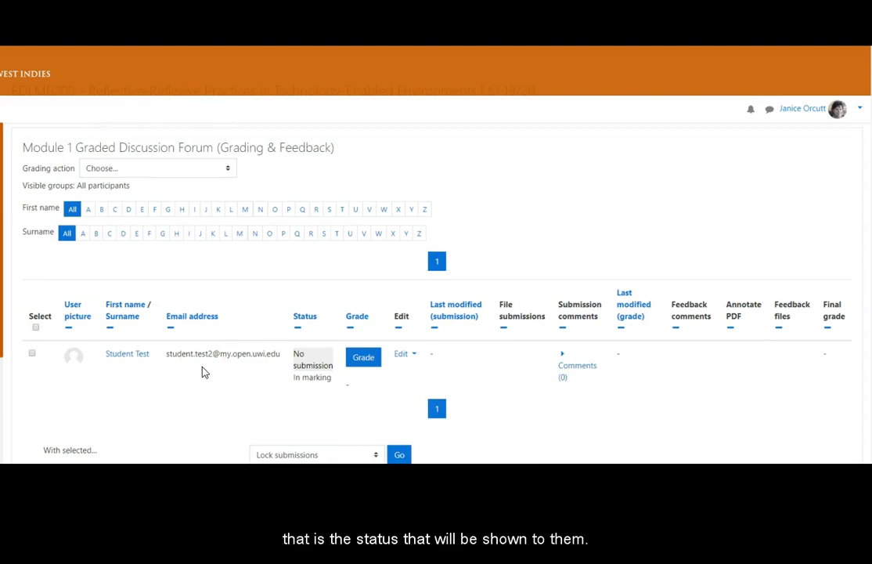
scroll(178, 384, down, 2)
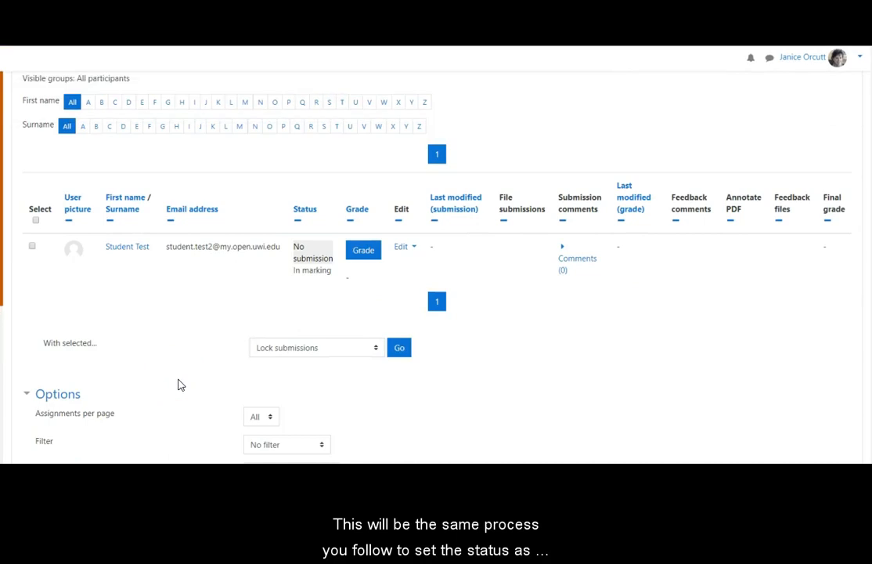
scroll(179, 385, down, 1)
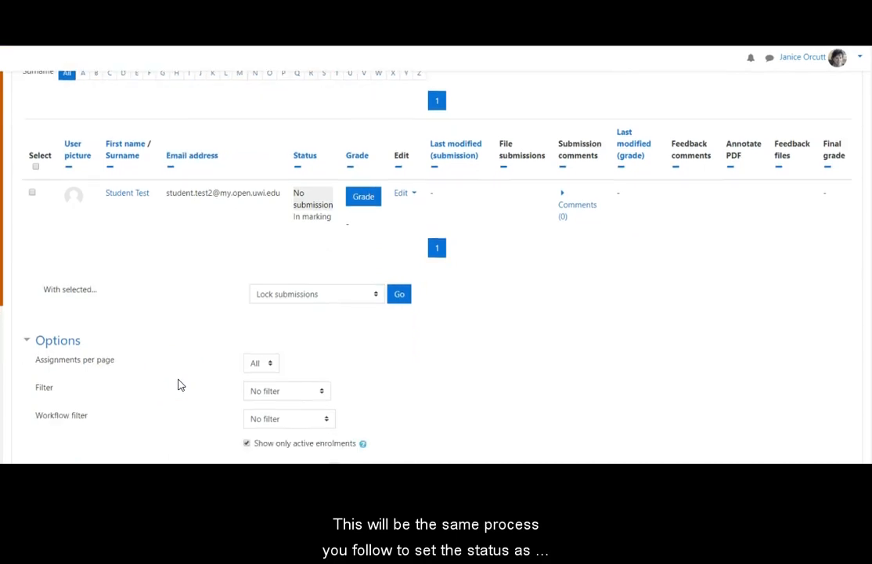
click(36, 167)
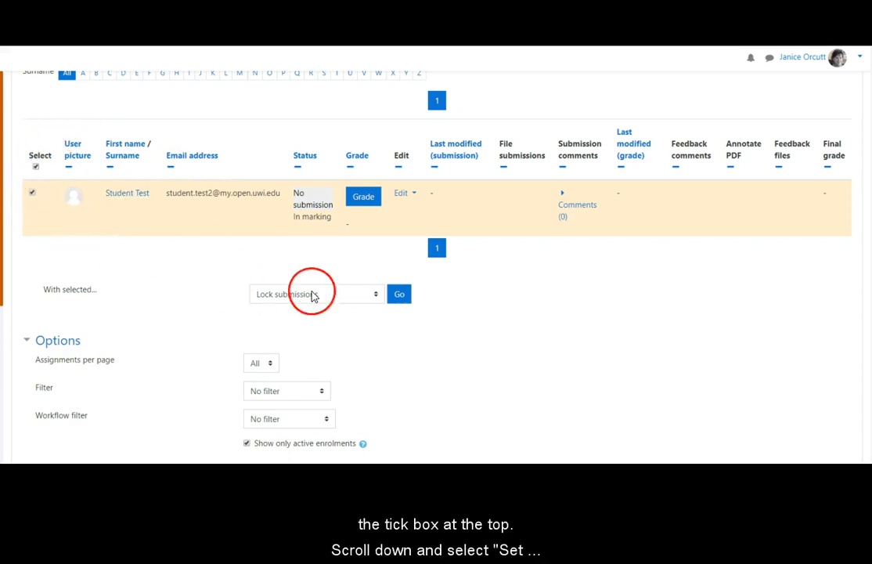
click(377, 296)
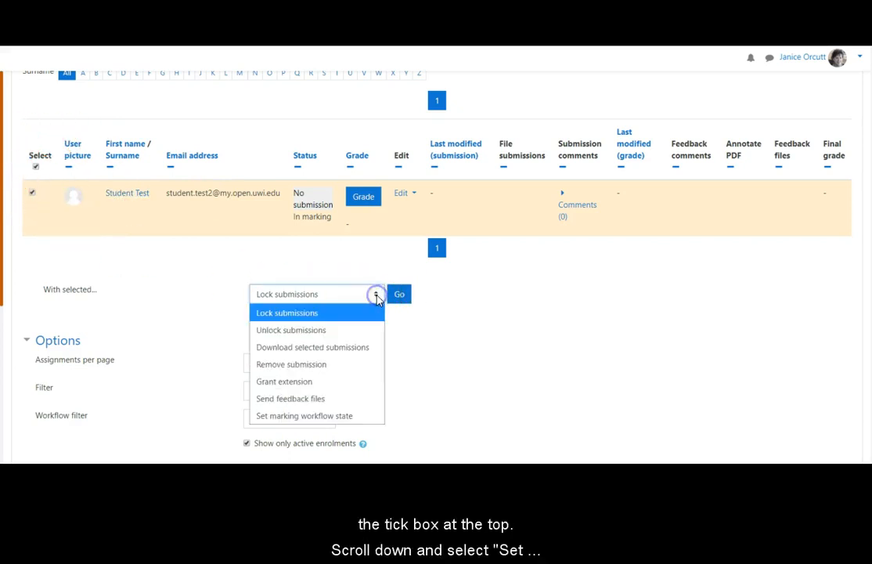
click(347, 420)
click(399, 295)
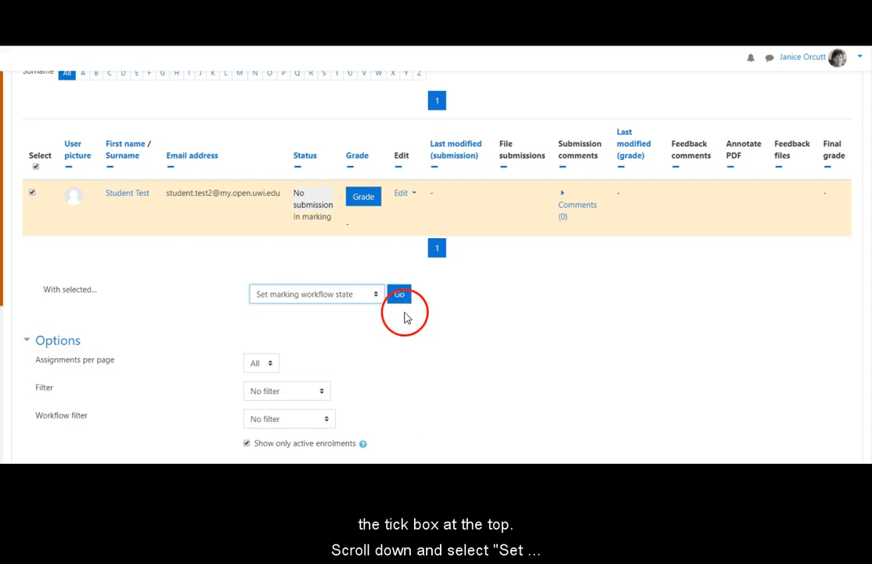
click(416, 97)
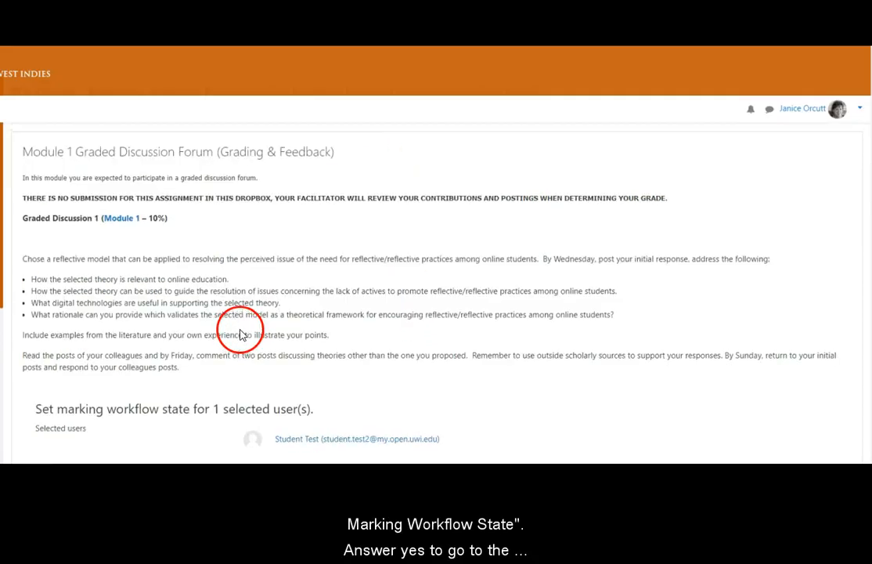
Change the selected students' marking workflow state to In review and save the changes.
scroll(306, 338, down, 2)
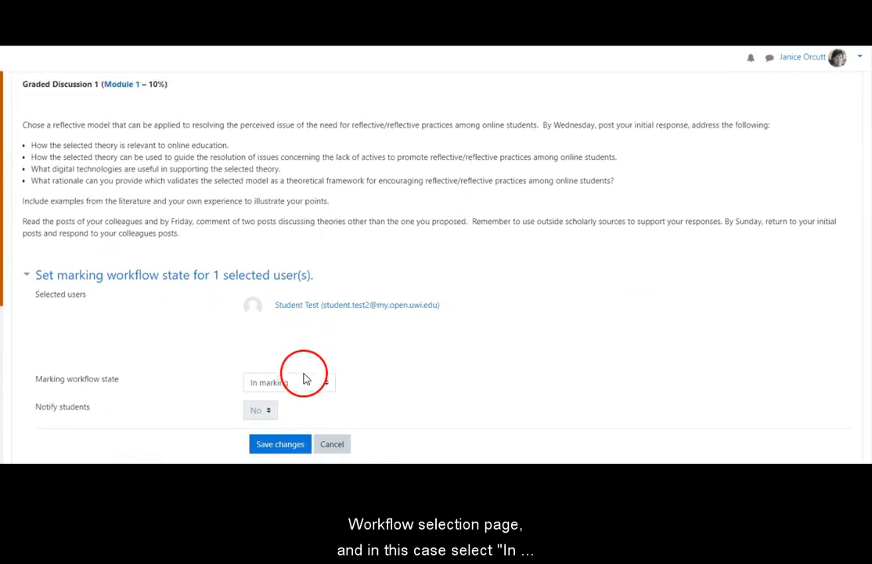
click(321, 386)
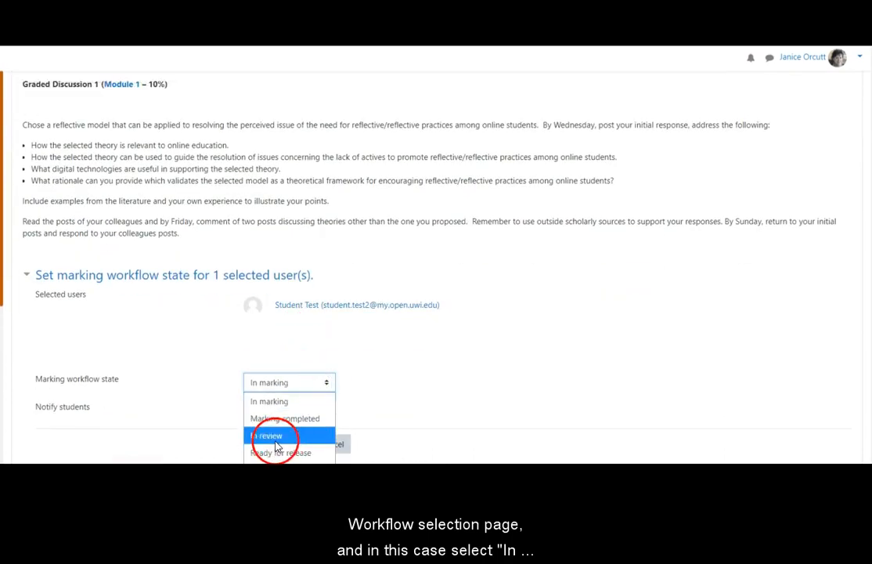
click(278, 439)
click(289, 447)
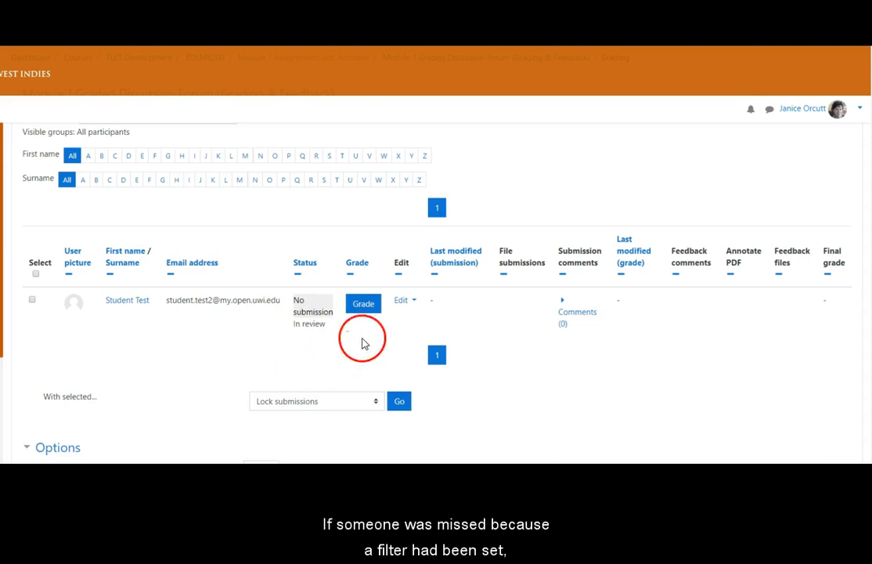
Select the individual student in the grading table and open that student's grading page.
click(370, 308)
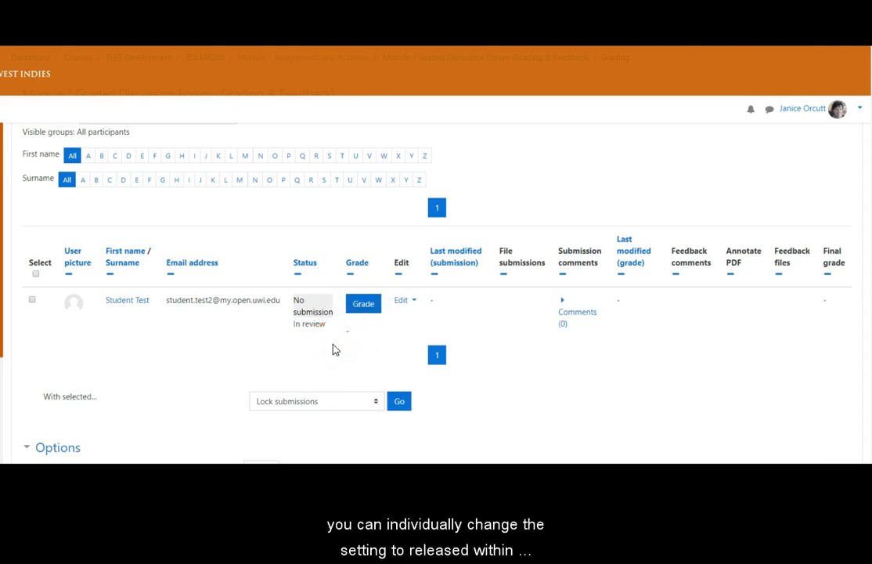
click(364, 358)
click(363, 308)
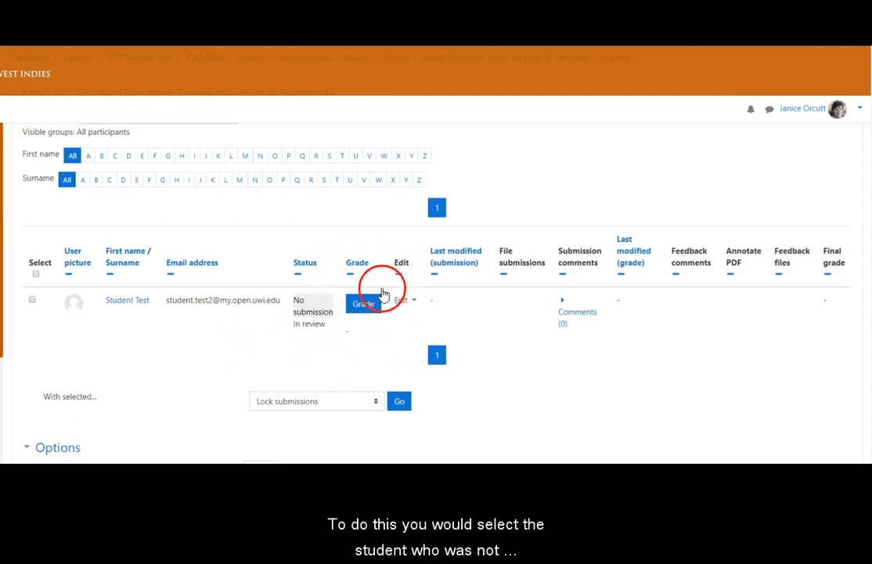
click(31, 300)
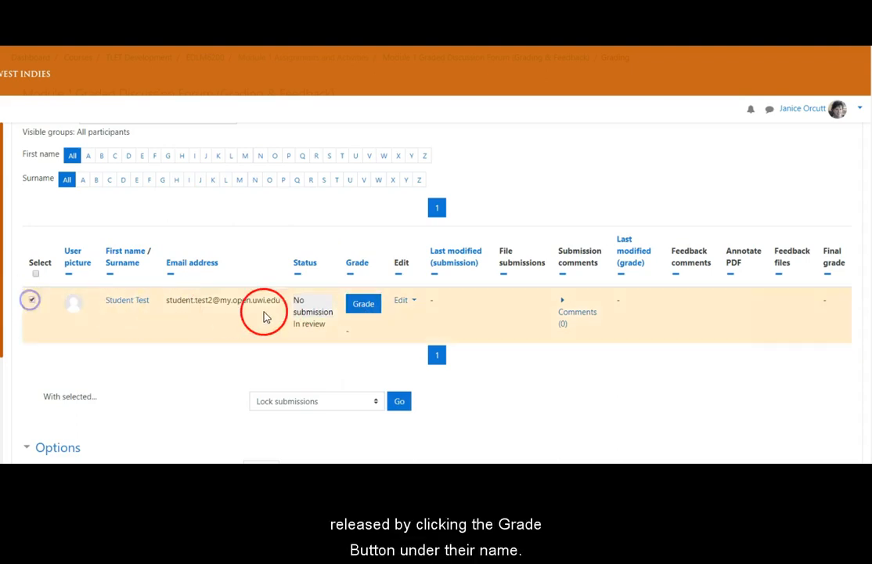
click(365, 308)
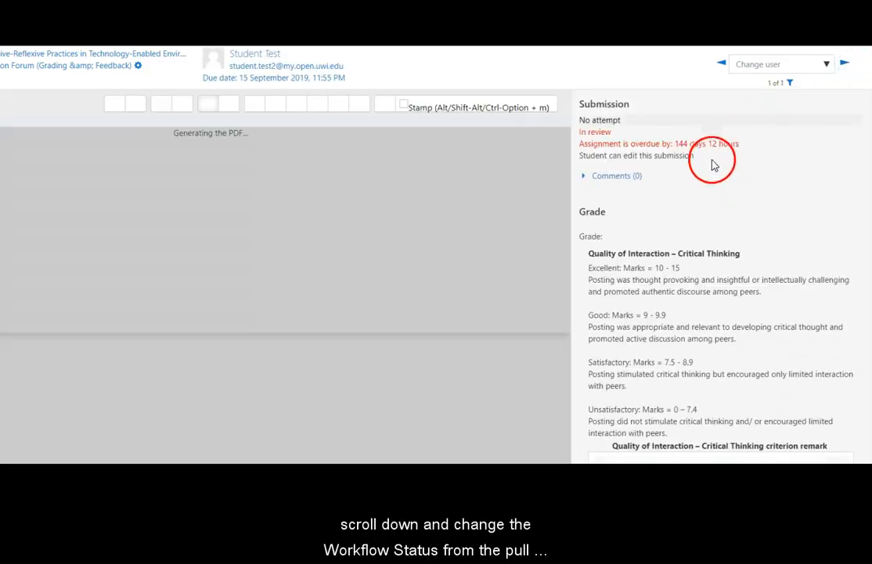
Set this student's marking workflow state to Released, below the marking guide criteria.
scroll(705, 196, down, 5)
scroll(707, 196, down, 9)
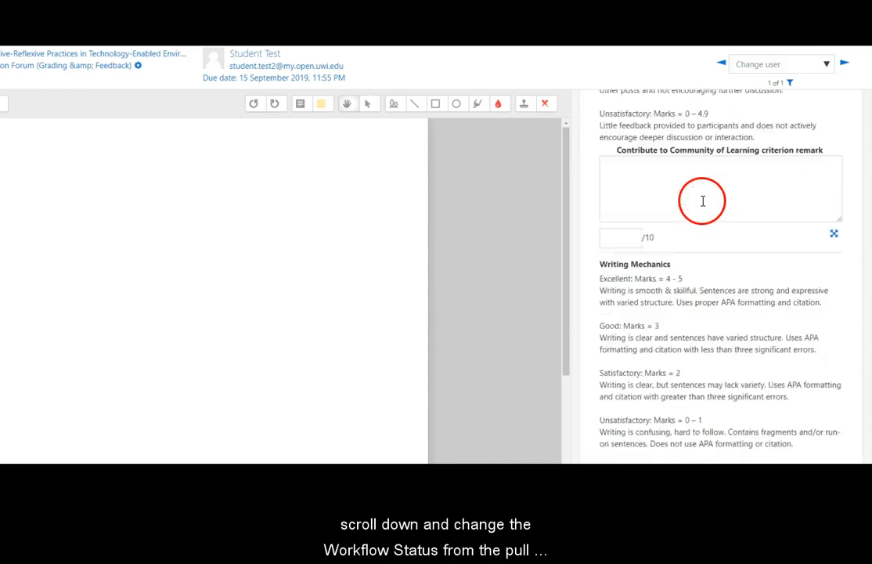
scroll(700, 210, down, 3)
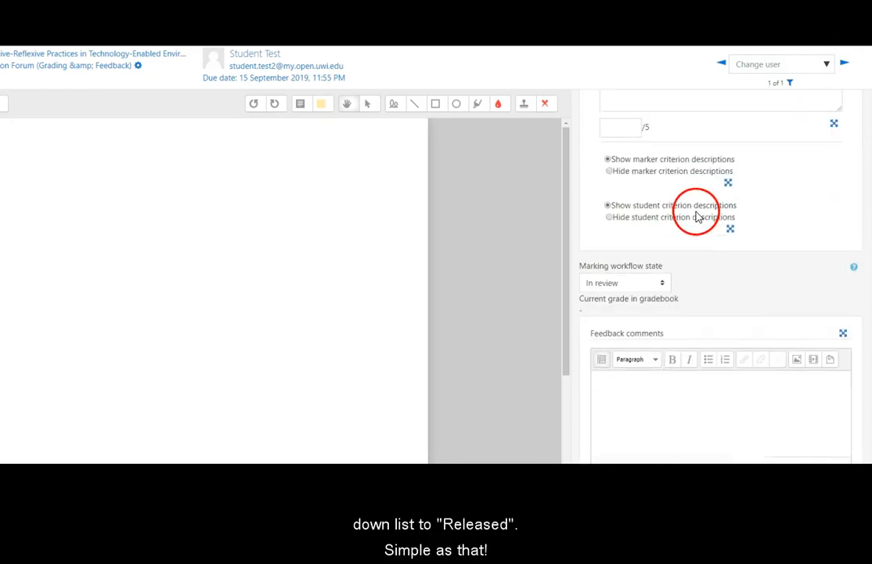
click(663, 287)
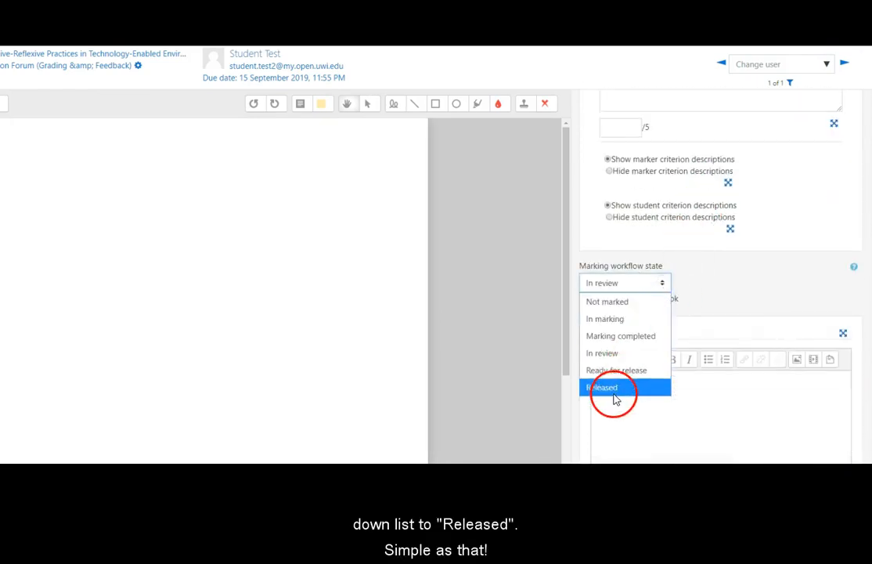